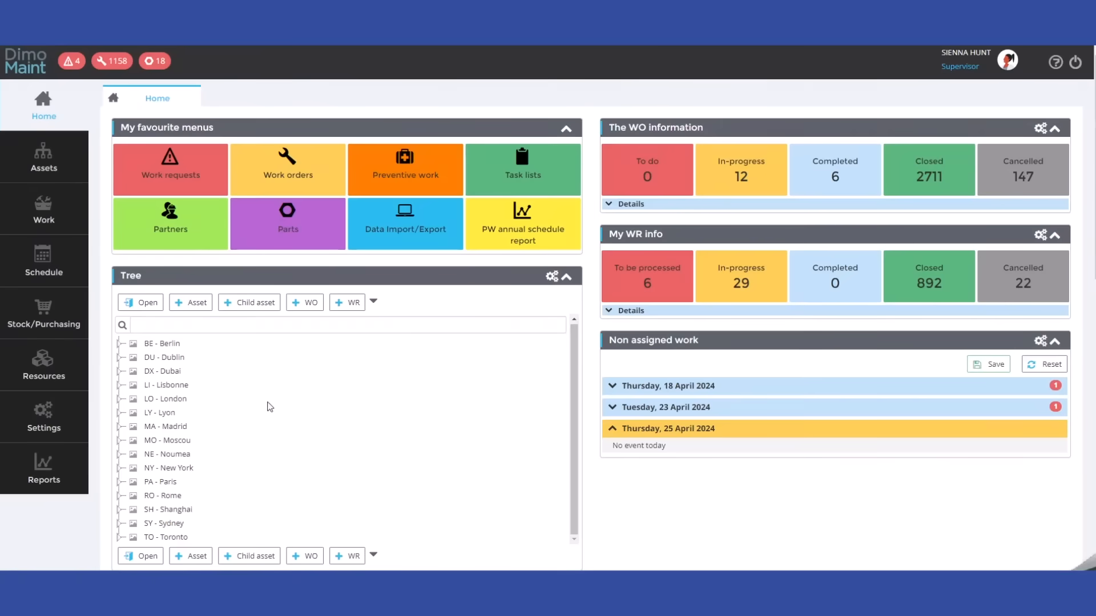
Expand LO - London with Production storage, Building, Fleet and Grinding workshop, then select Plastic crusher
click(122, 399)
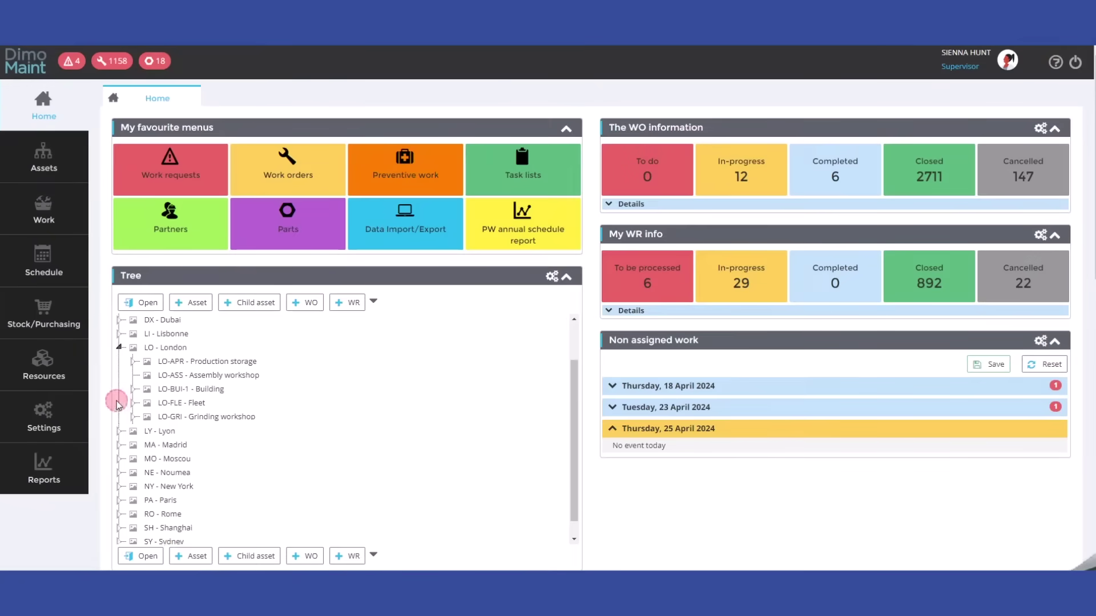
click(132, 362)
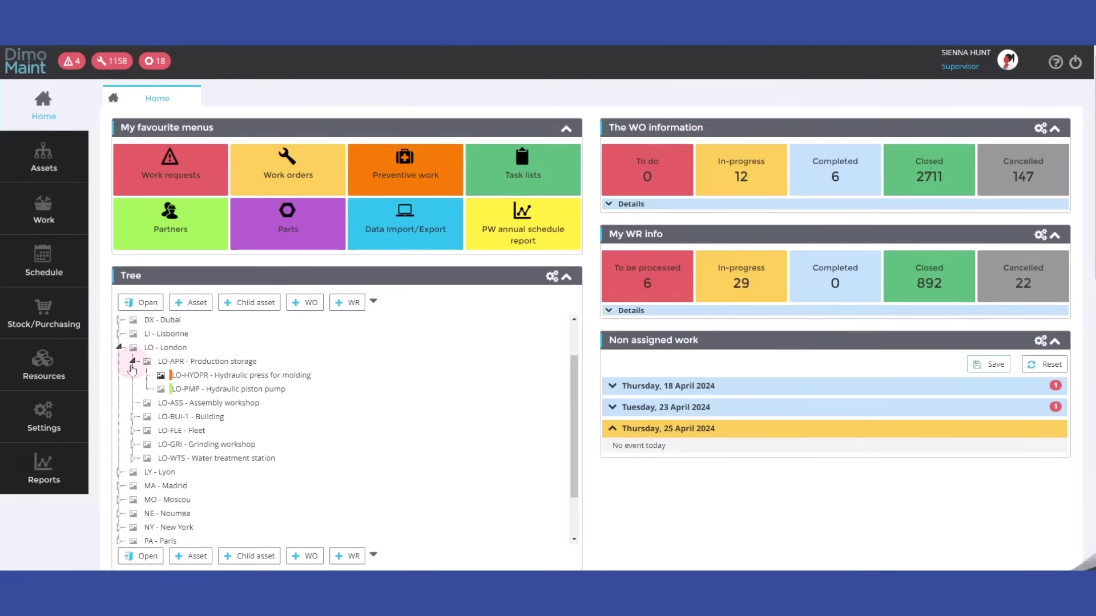
click(134, 417)
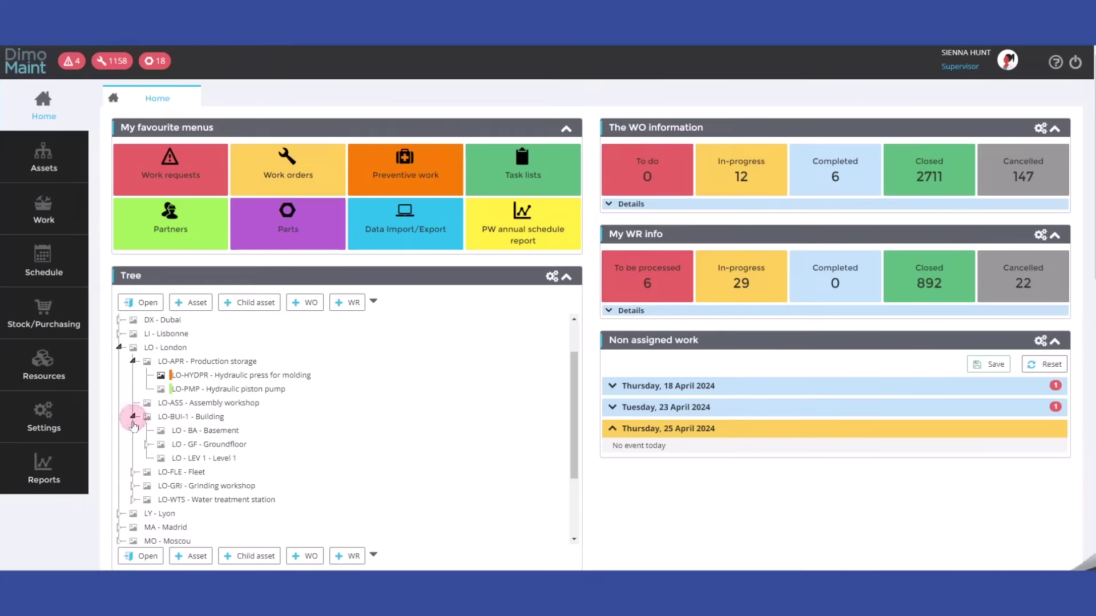
click(133, 473)
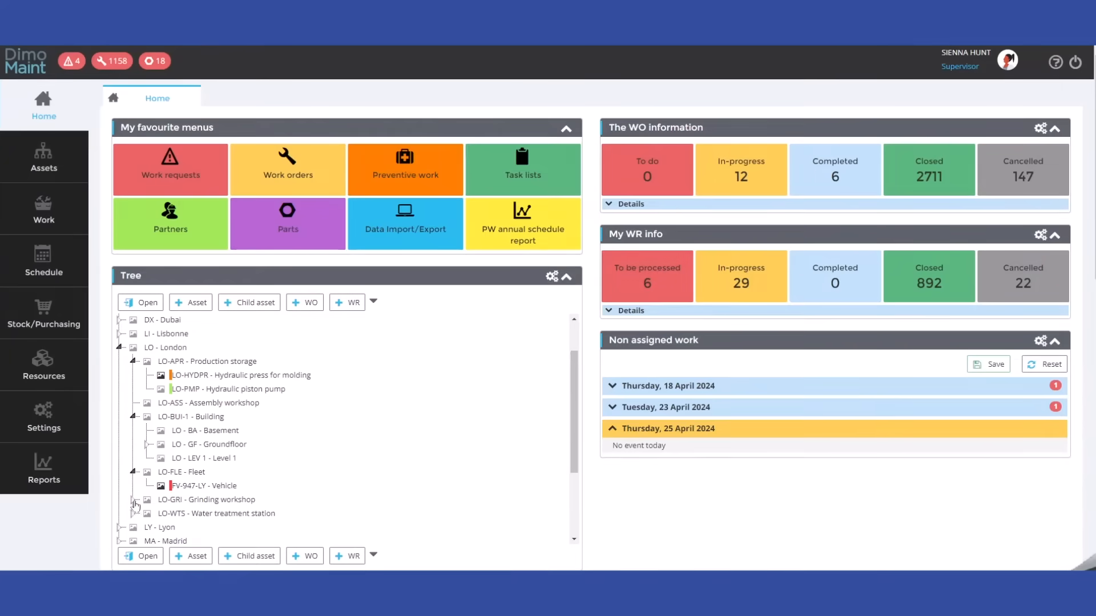
click(134, 500)
click(217, 515)
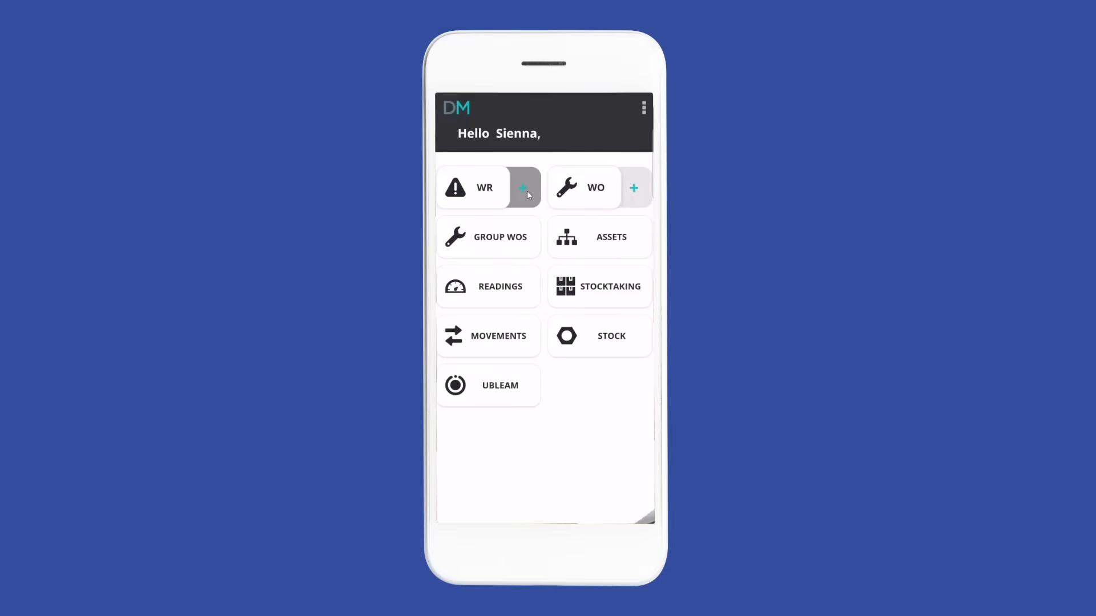
Start a new work request from the WR tile, prefilled with entity London and asset LO-PMP
click(526, 188)
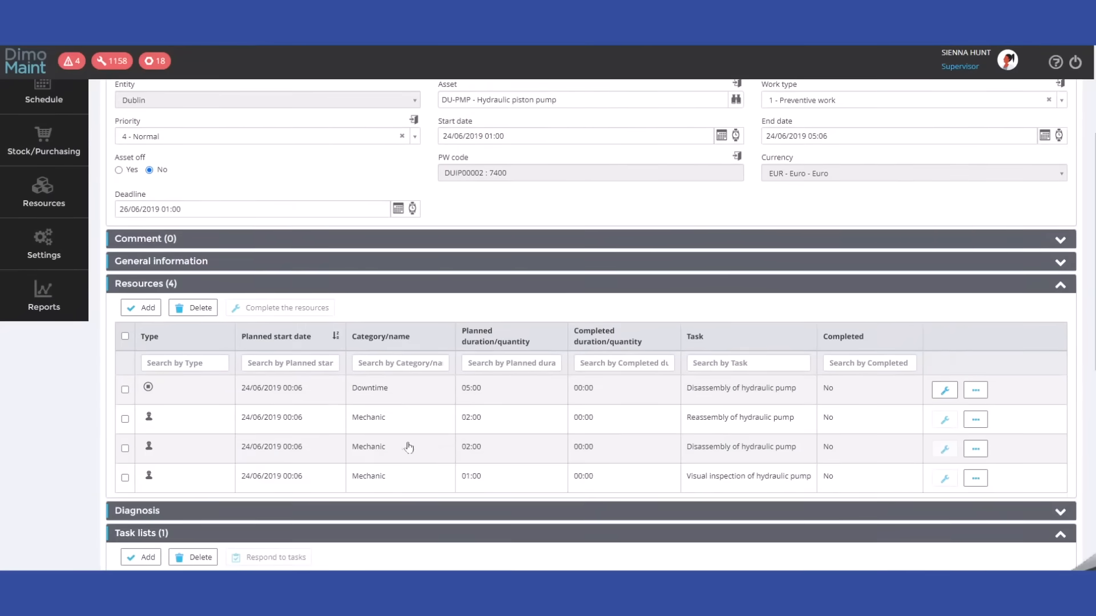
Add a Part resource 482-7685 Metal Screw (brass-head M2 x 6mm) and move to its planned quantity
click(147, 308)
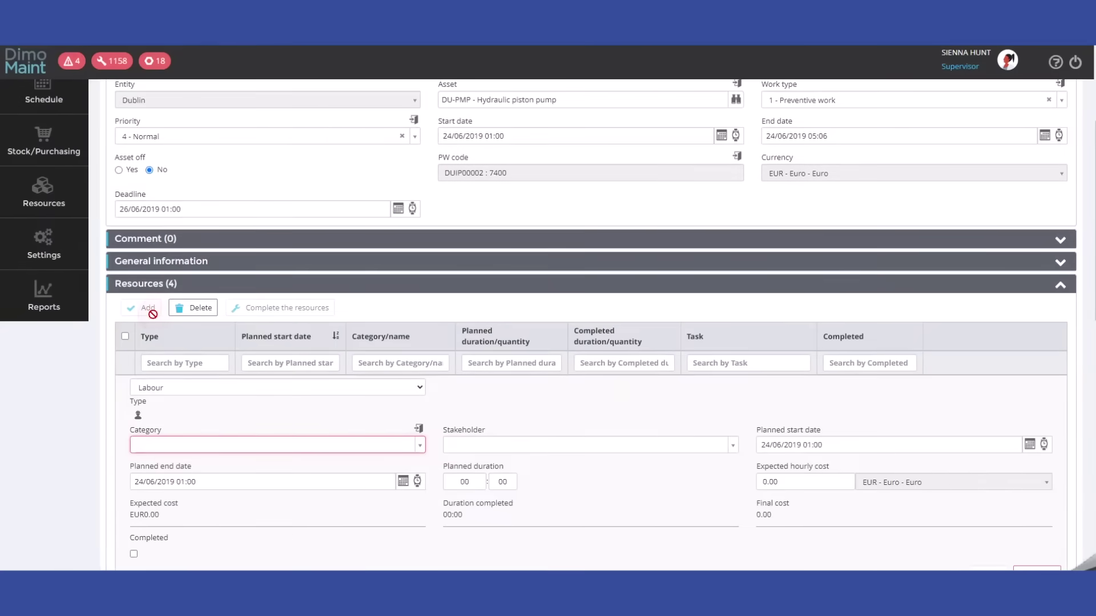
click(425, 388)
click(195, 424)
click(499, 446)
text(cr)
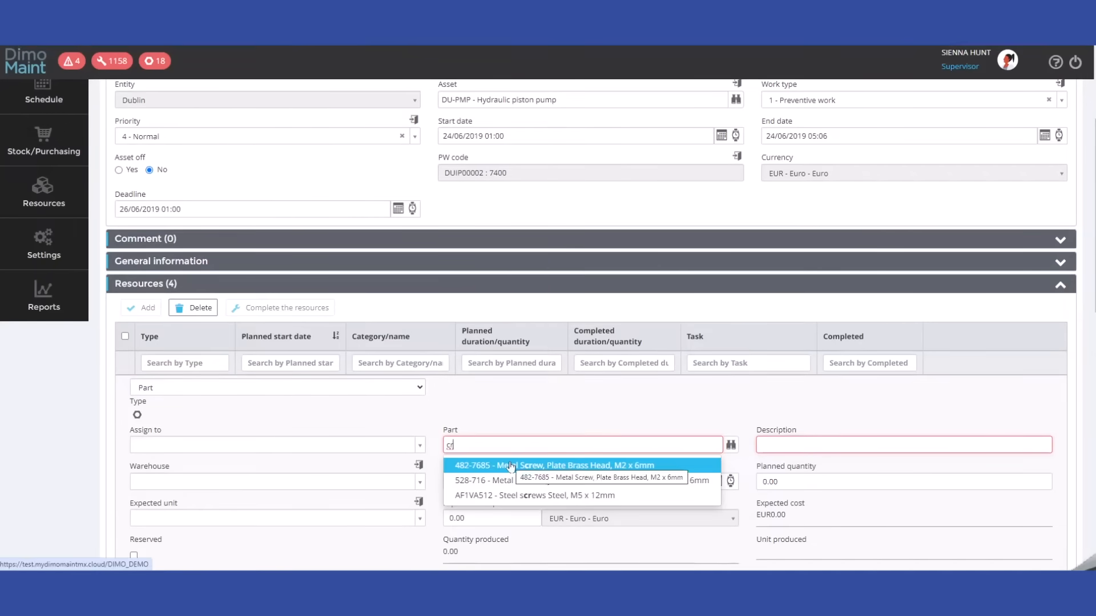
click(514, 460)
click(768, 481)
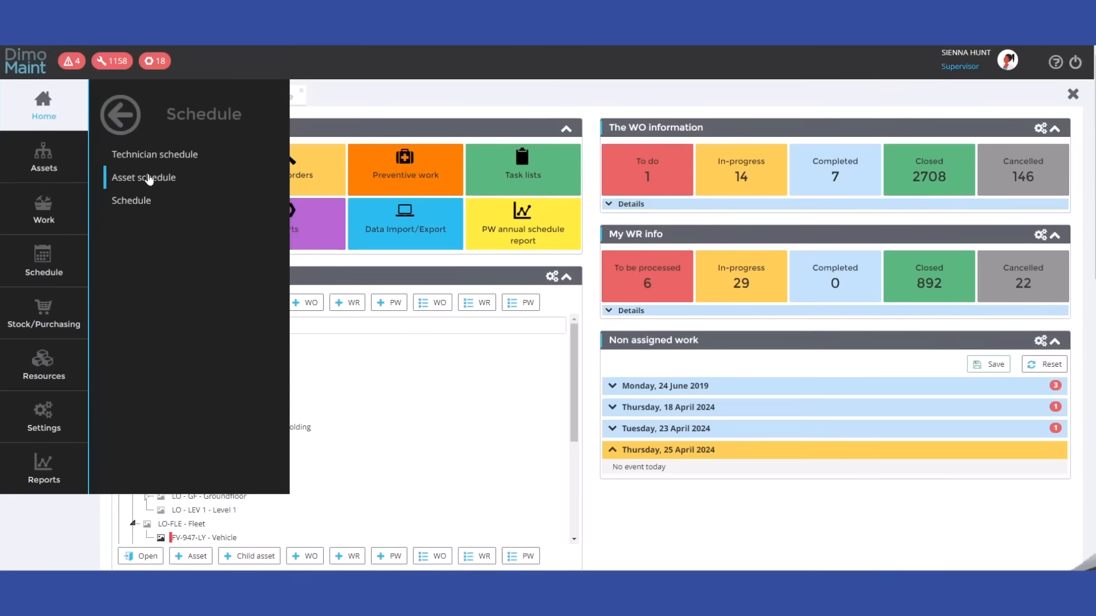
In the asset schedule, postpone the Robot 1 revision NYWO00714 by a day and switch to Month view
click(147, 177)
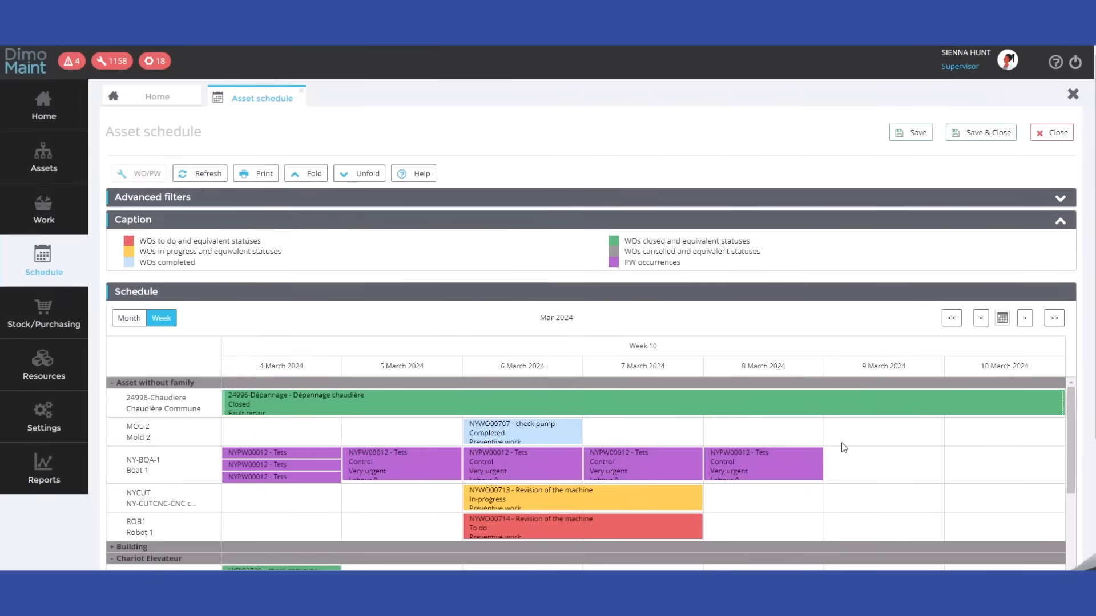
mouse_move(536, 528)
mouse_down()
mouse_move(657, 530)
mouse_move(555, 533)
mouse_up()
click(395, 199)
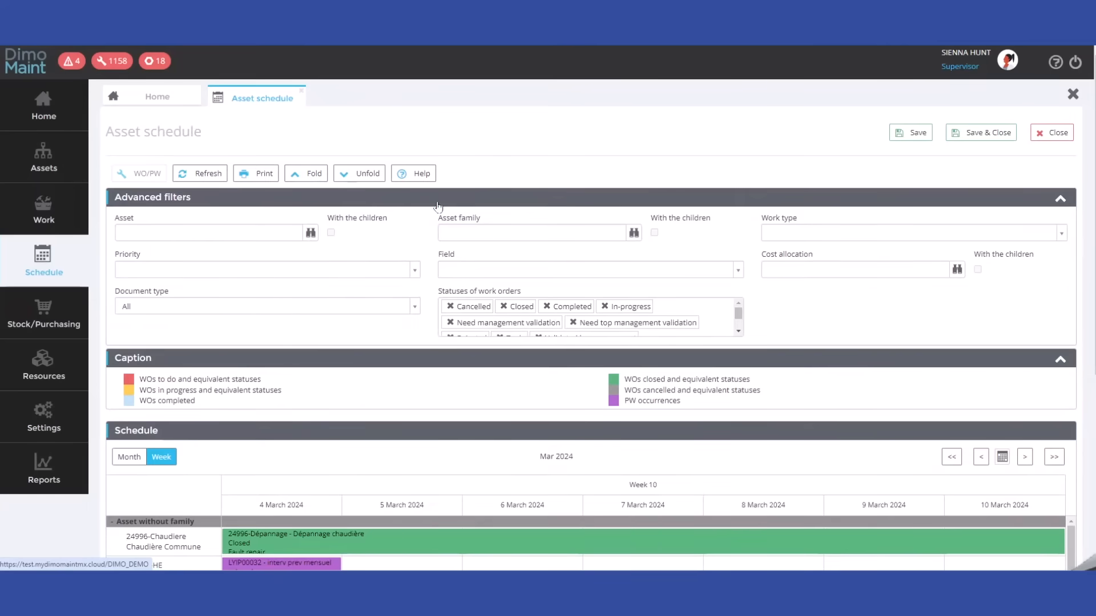
click(437, 206)
click(129, 318)
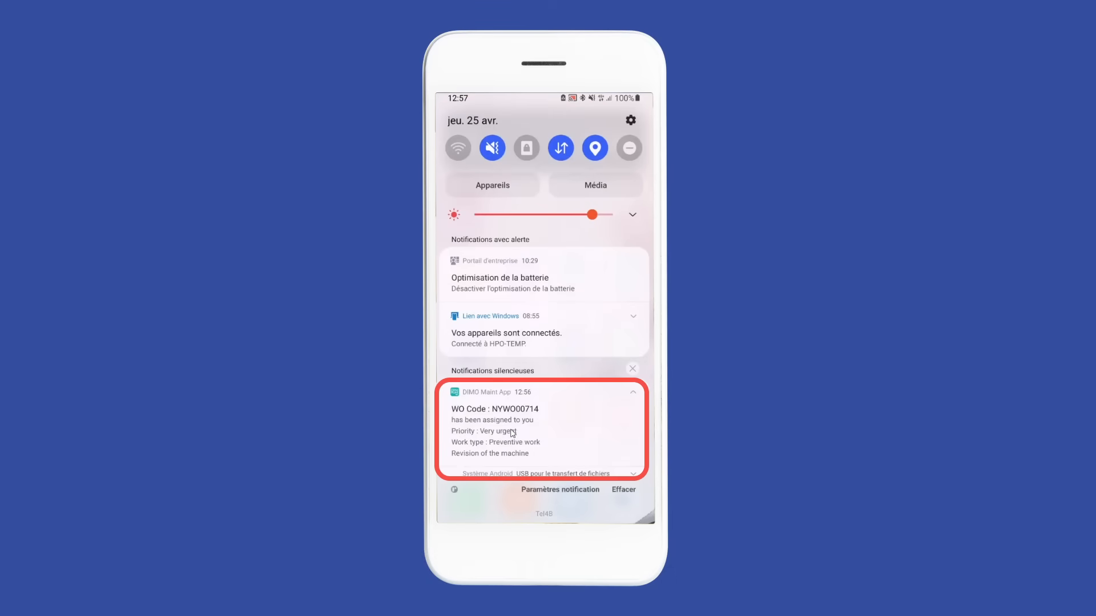
From the assignment notification, open Revision of the machine and set its field to Mechanics
click(514, 433)
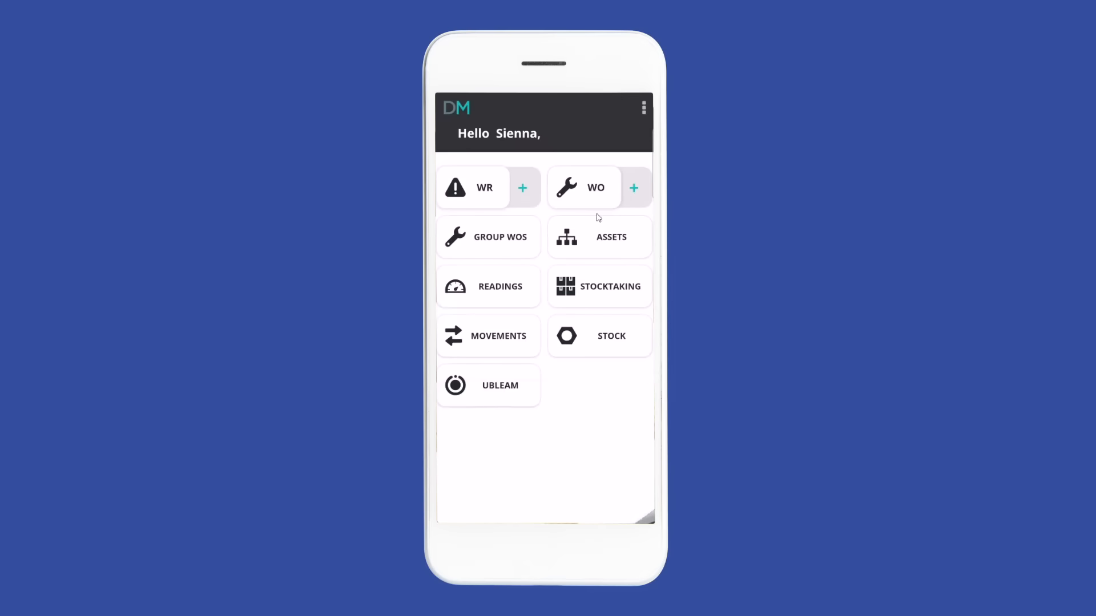
click(590, 196)
click(568, 212)
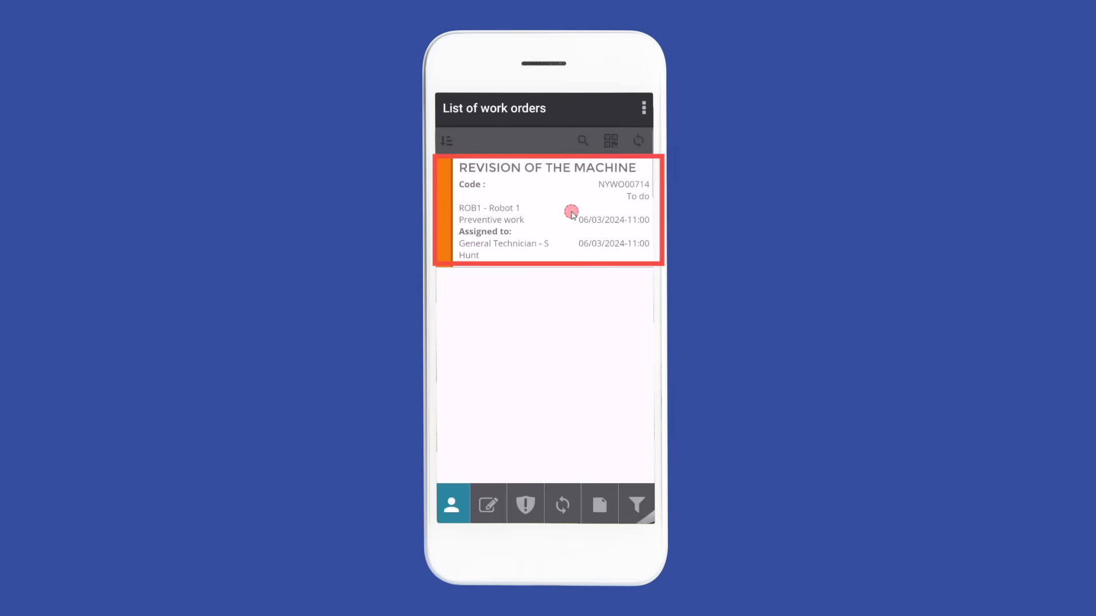
click(510, 446)
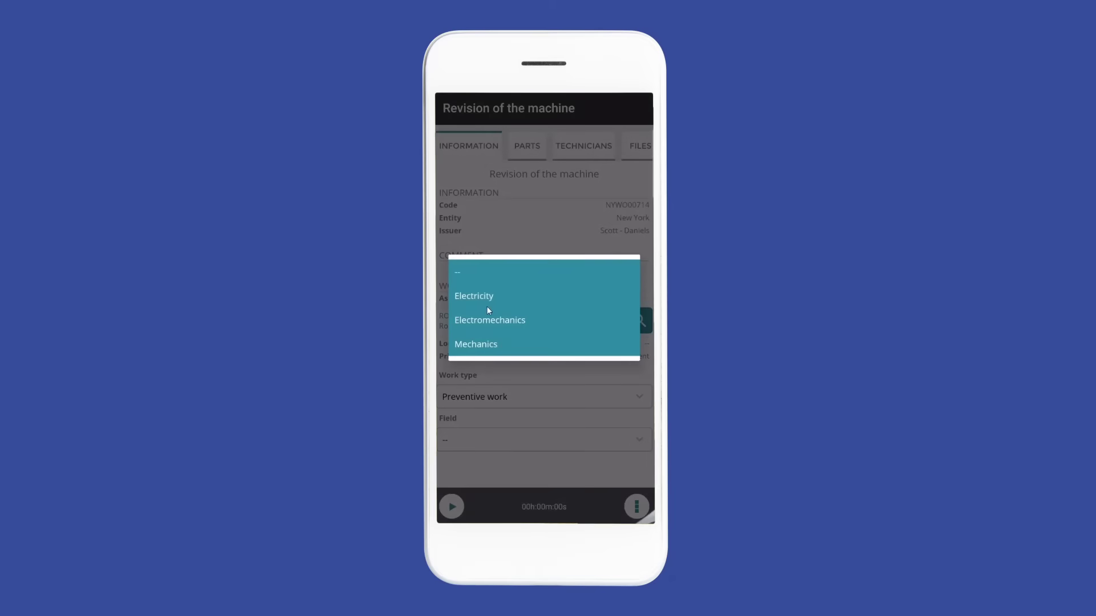
click(489, 347)
Sign the work order as the logged-in user and set its status to Completed
click(636, 507)
click(445, 173)
drag(484, 270, 612, 333)
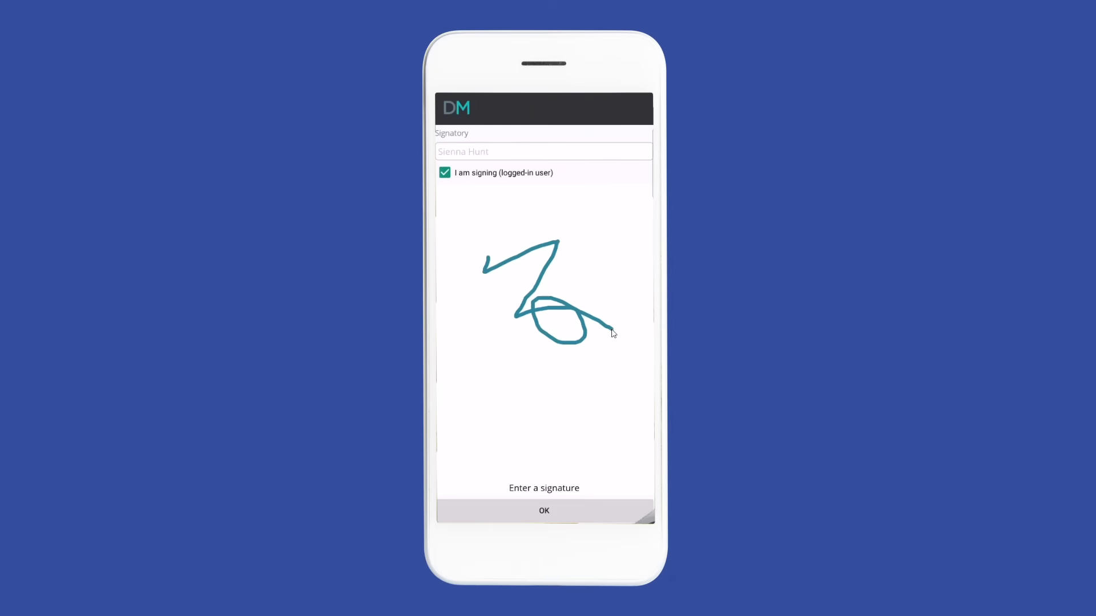
click(530, 509)
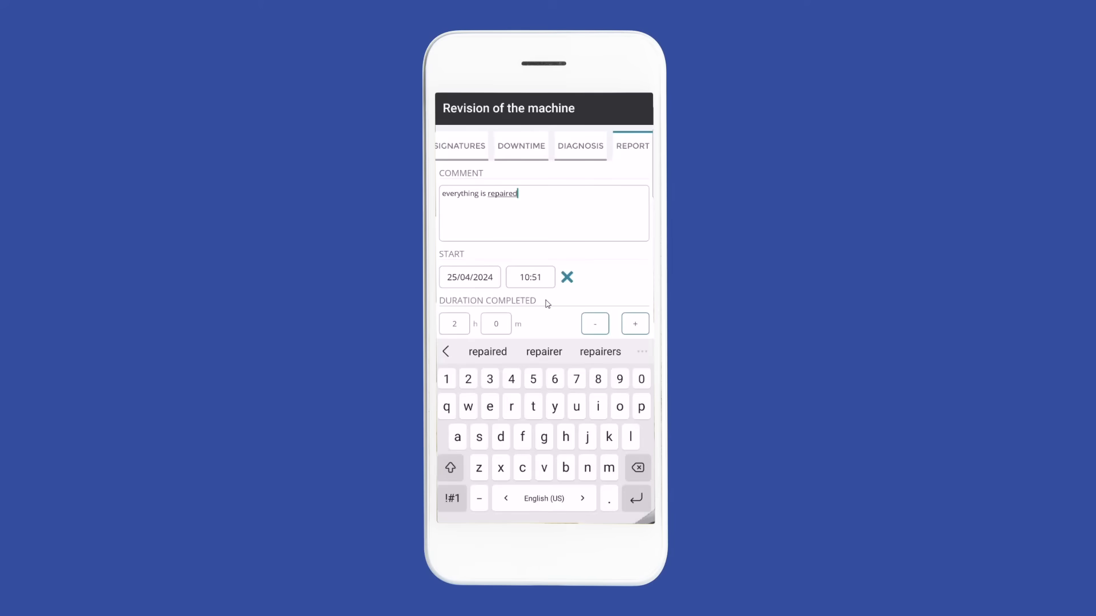
click(546, 303)
click(533, 391)
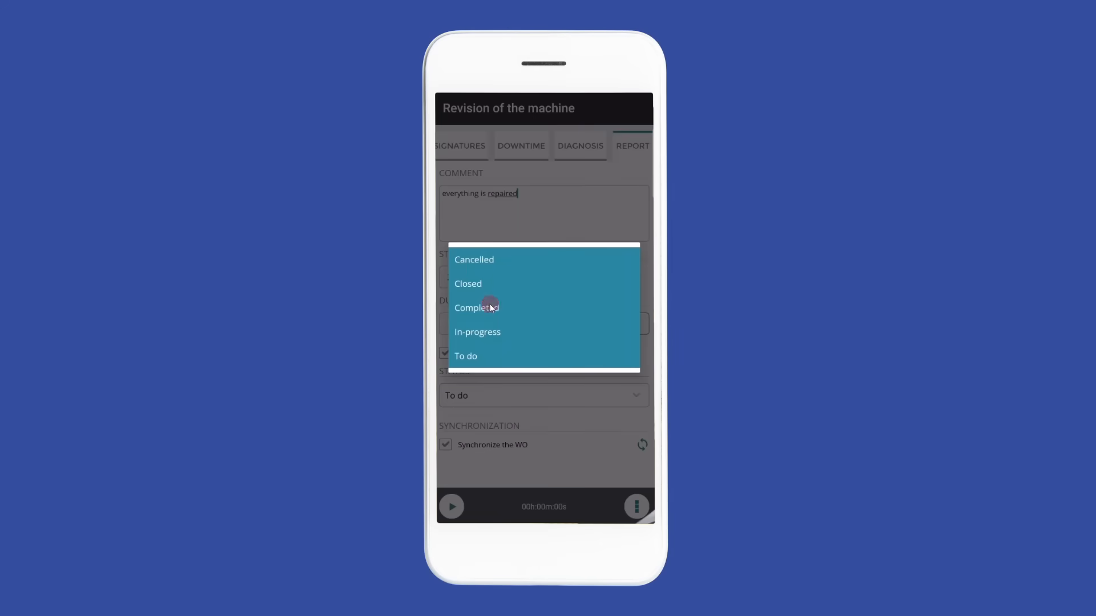
click(492, 307)
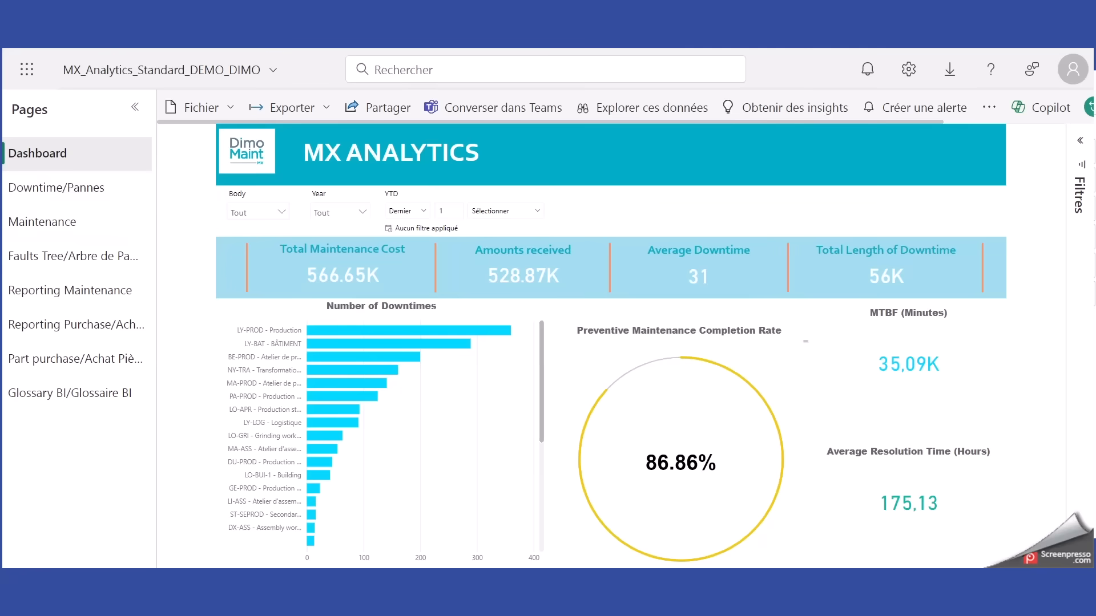
Browse Downtime/Pannes and Maintenance pages, filter by 22 - Switchboard and clear it, then show Faults Tree
click(57, 187)
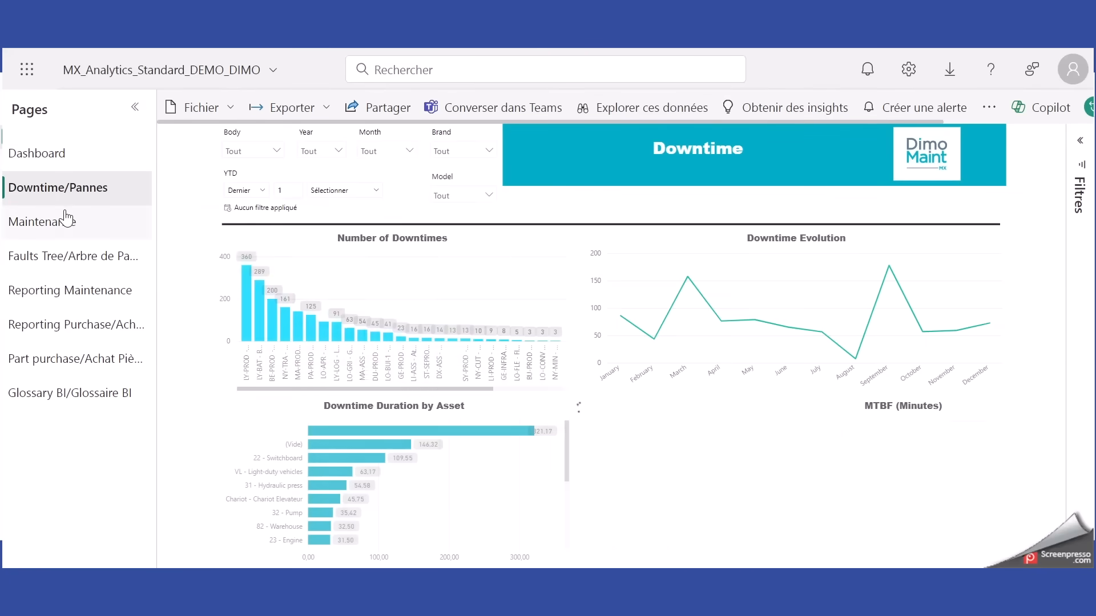
click(42, 222)
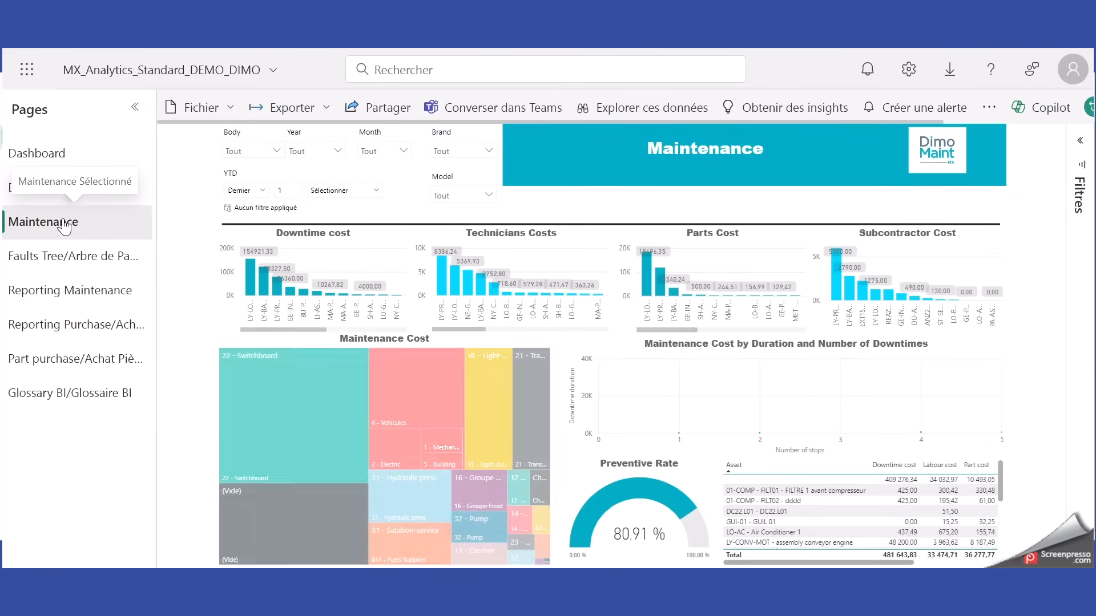
click(255, 391)
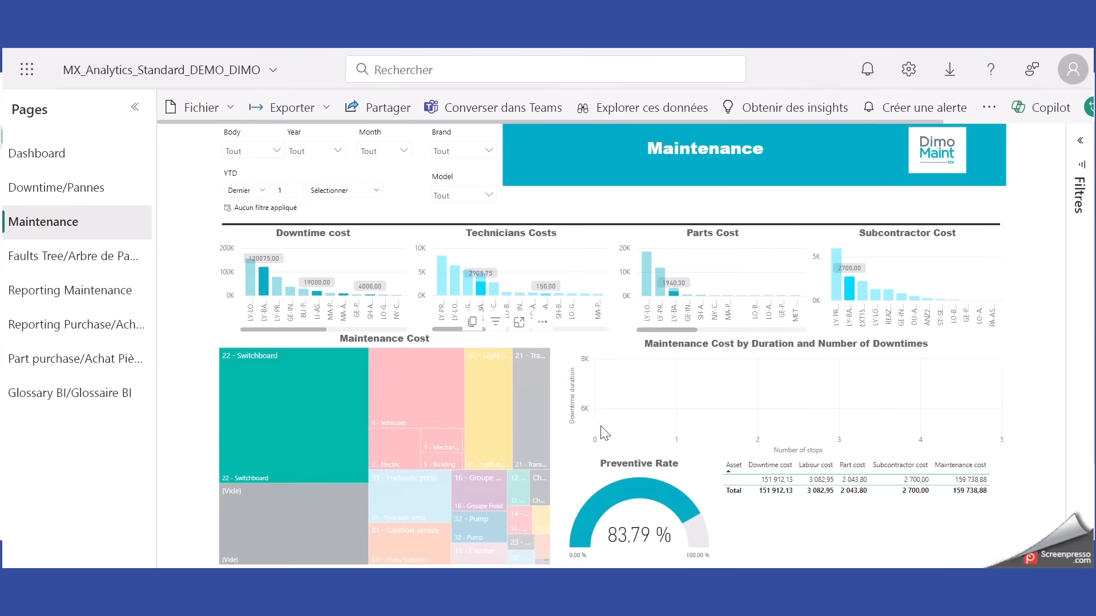
click(821, 476)
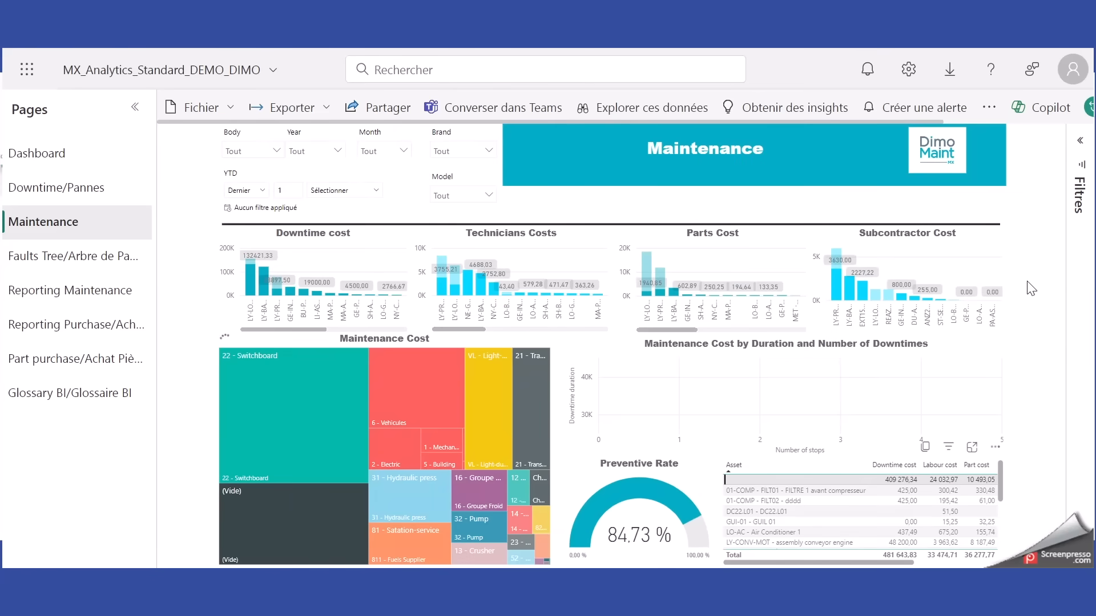
click(76, 257)
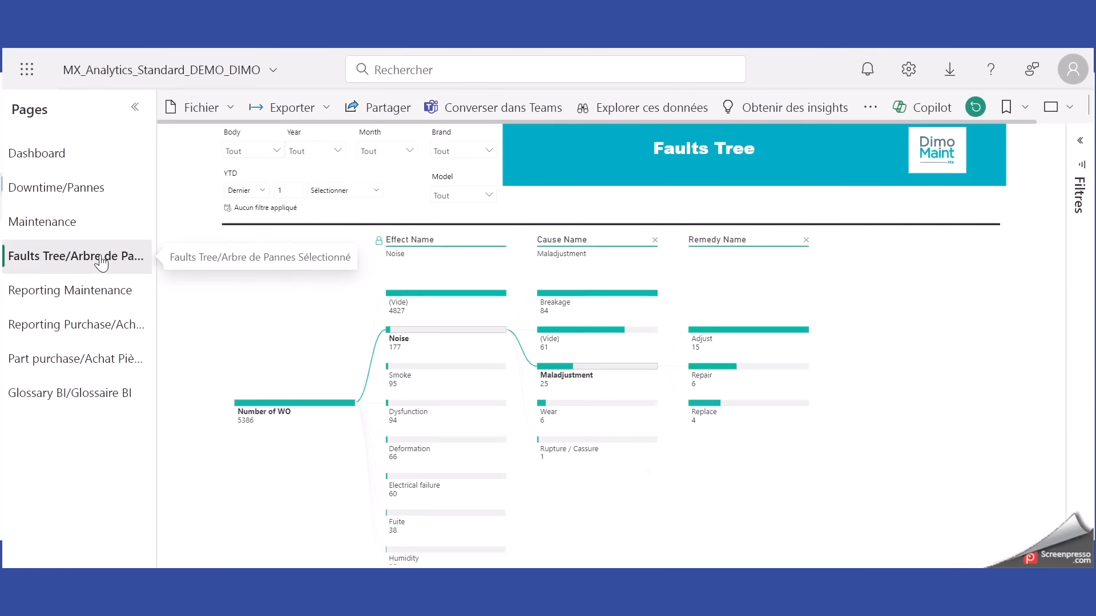